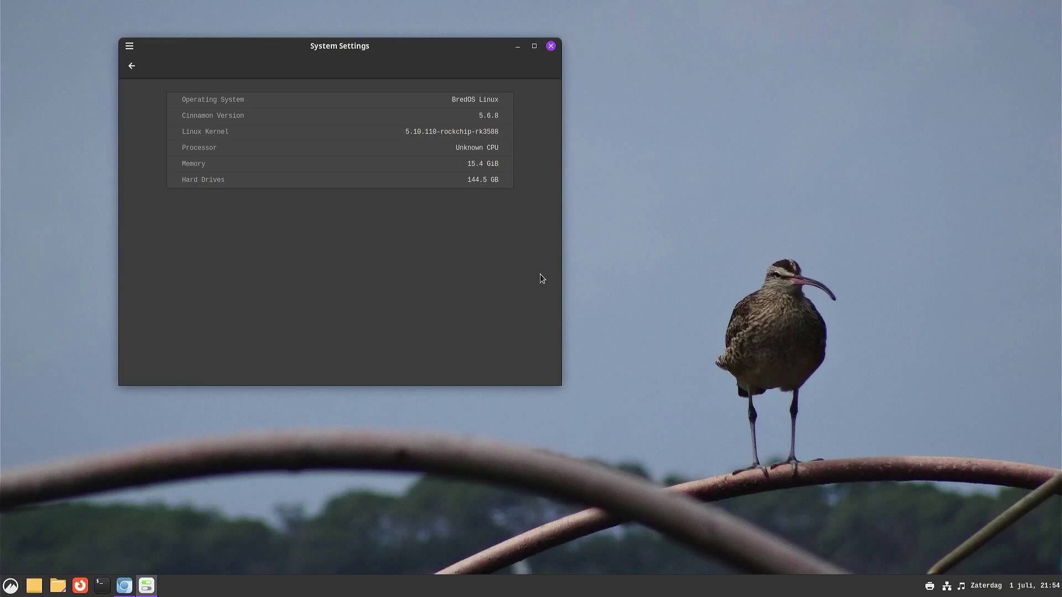
Close the System Settings information window.
left_click(551, 46)
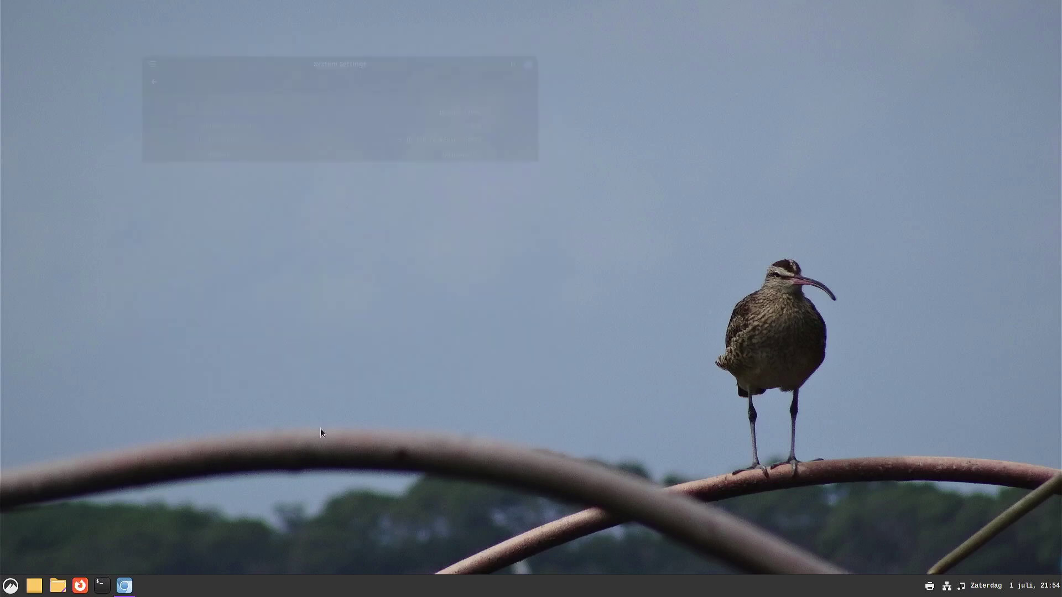
Restore the Radxa forum browser window, then launch Qt V4L2 test Utility from Sound & Video.
mouse_move(132, 588)
left_click(146, 515)
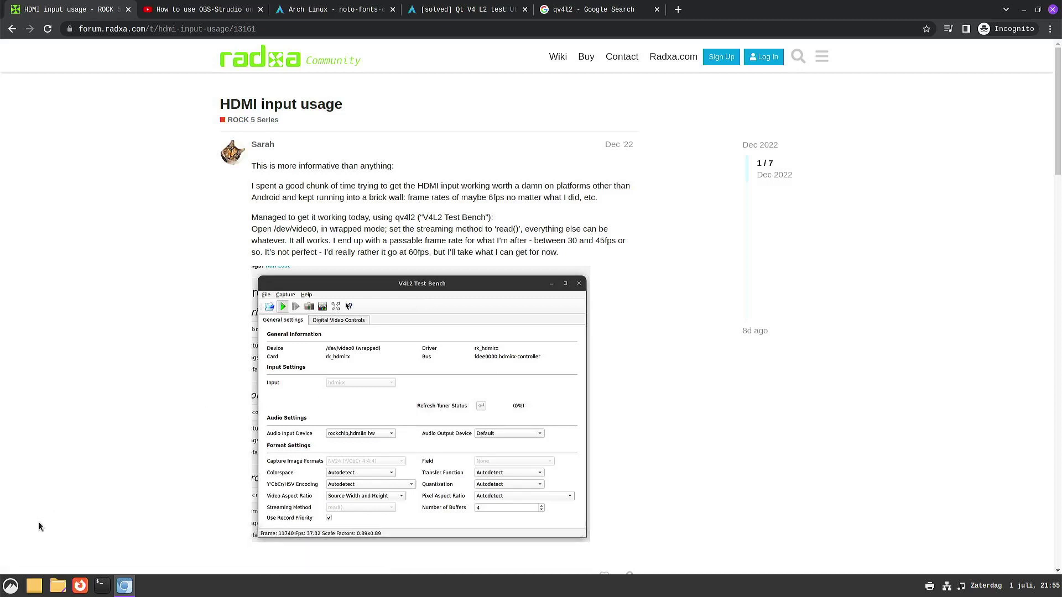
left_click(10, 587)
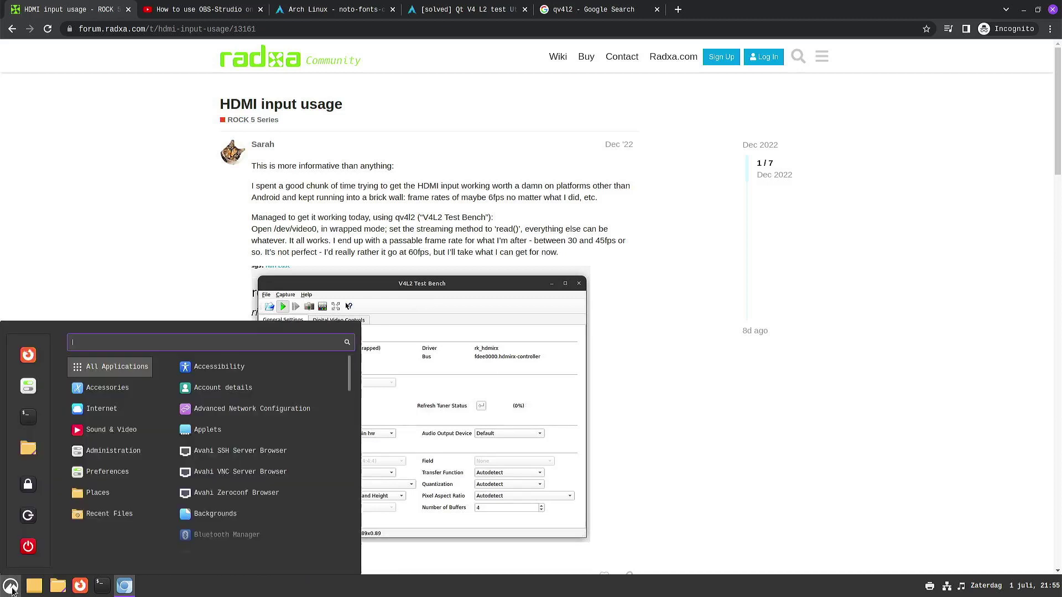
mouse_move(135, 435)
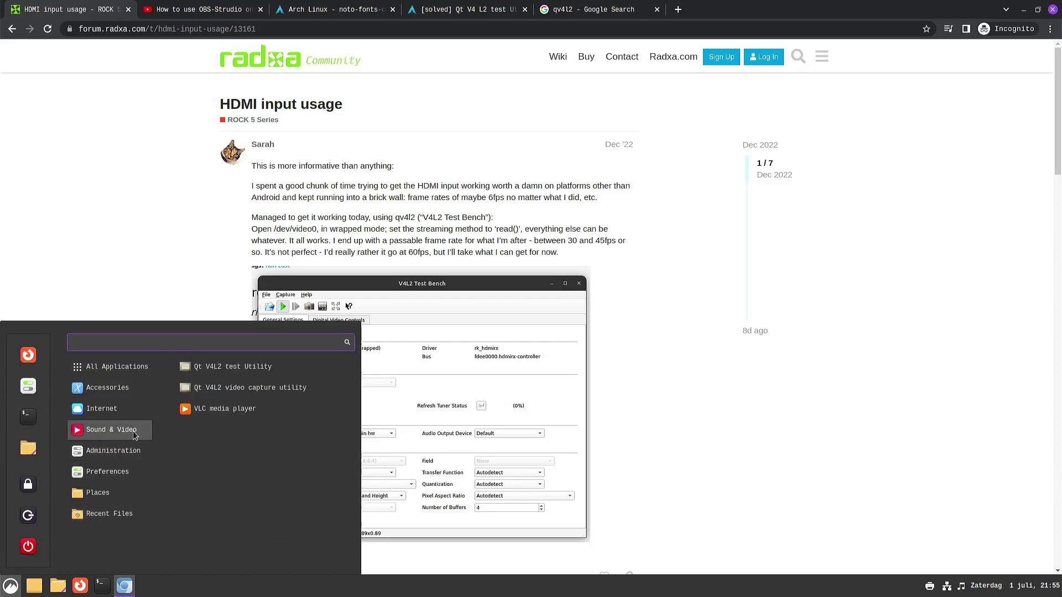
left_click(291, 366)
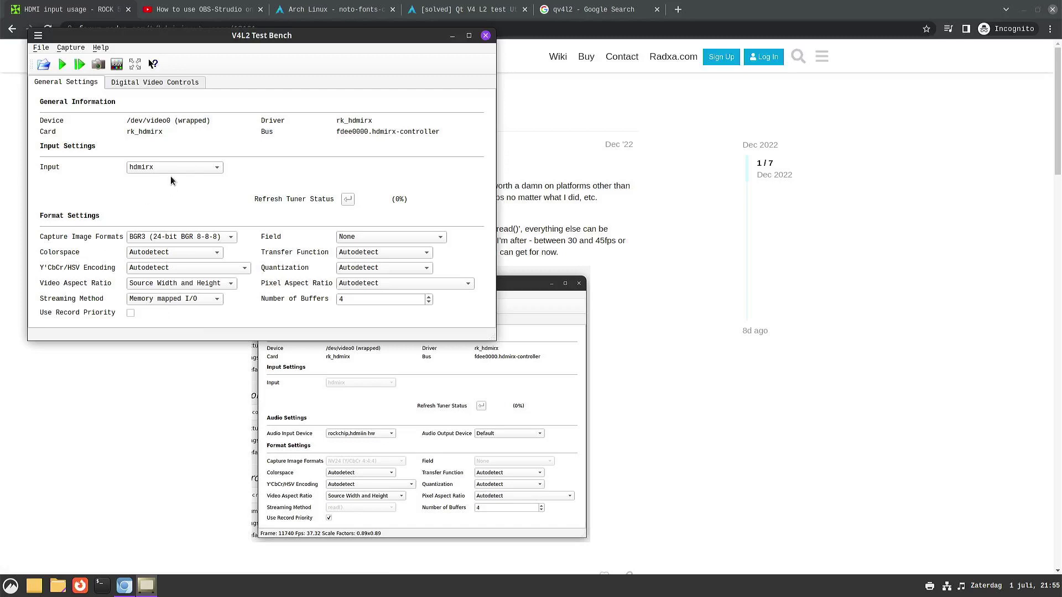
Switch the streaming method to read() and show the HDMI capture fullscreen.
left_click(216, 300)
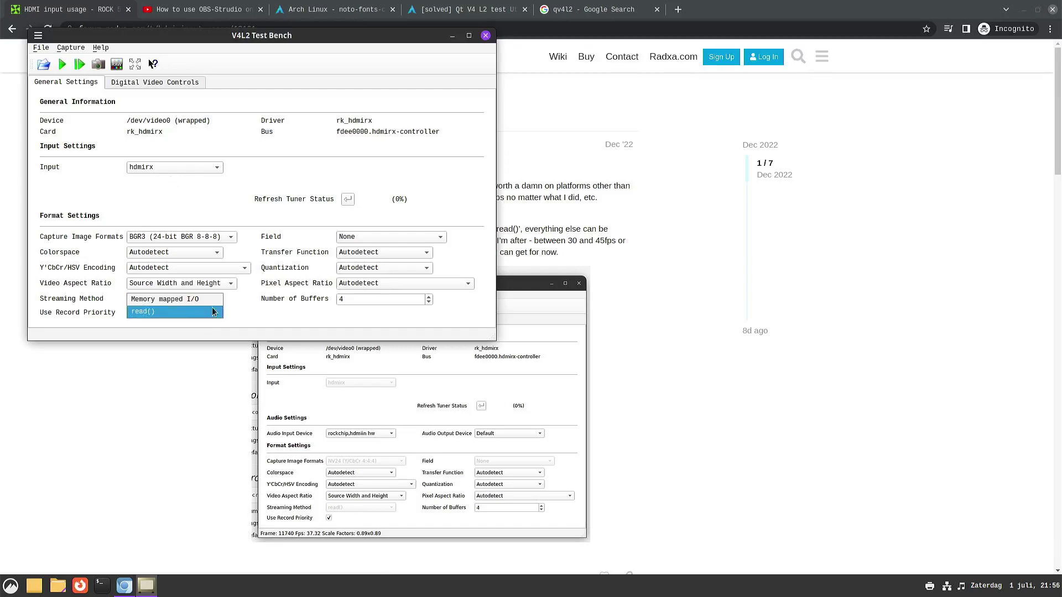
left_click(193, 313)
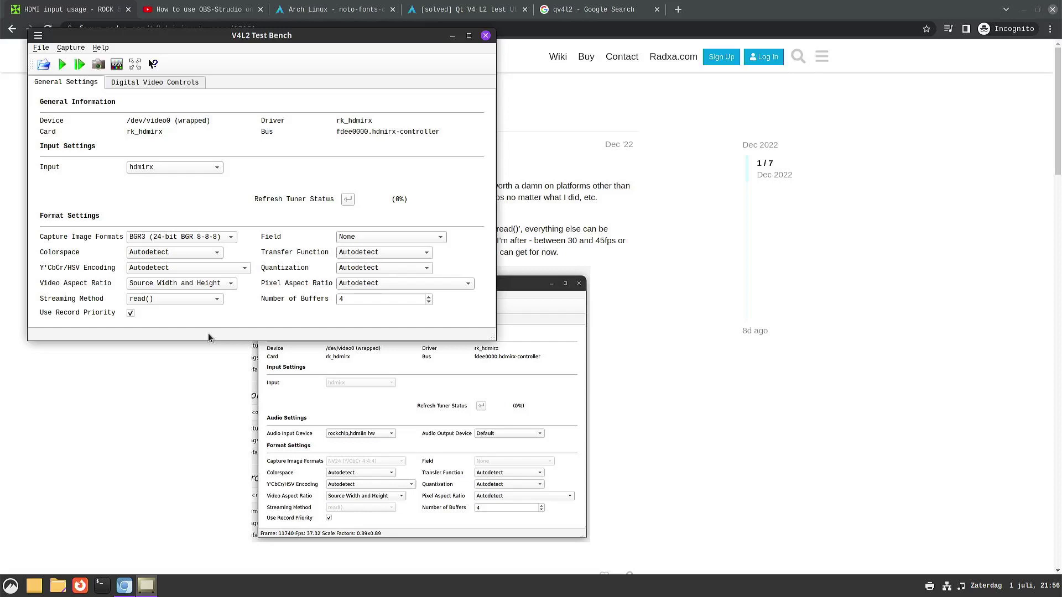
left_click(137, 67)
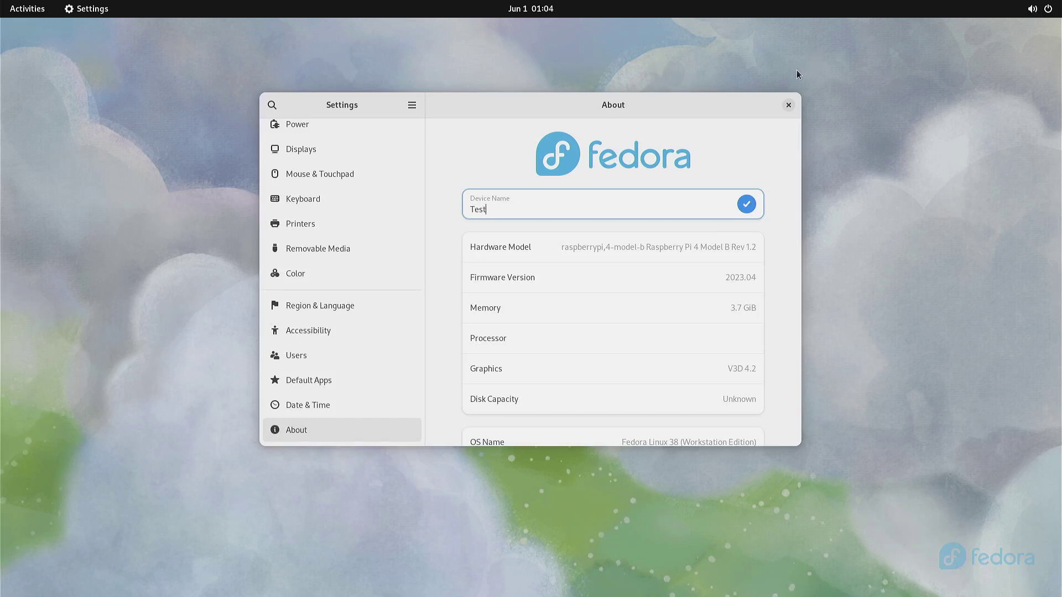
Close the Fedora Settings window in the feed, exit the fullscreen capture, and close V4L2 Test Bench.
left_click(790, 105)
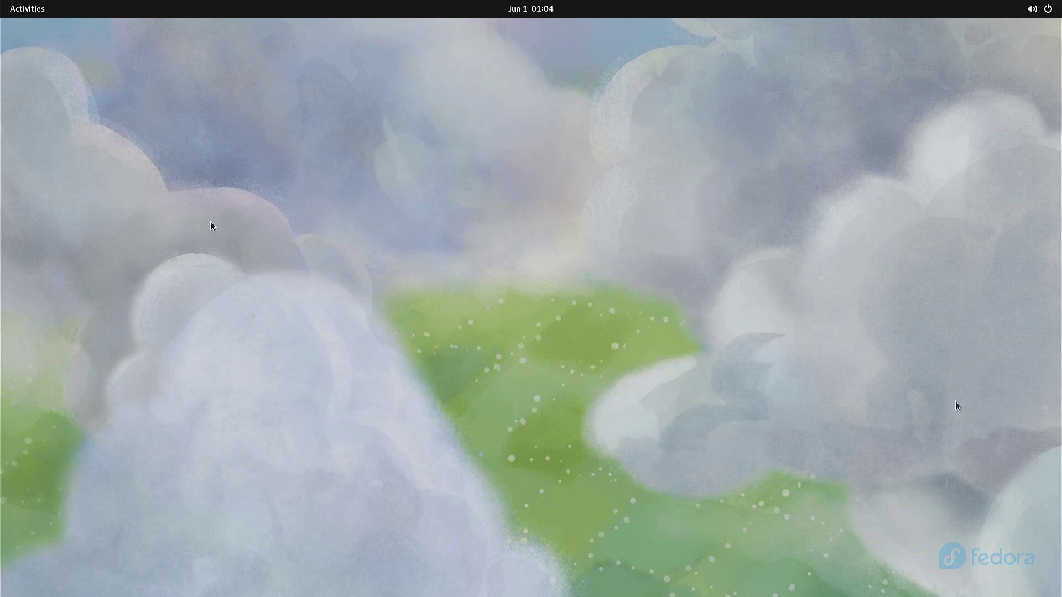
right_click(166, 268)
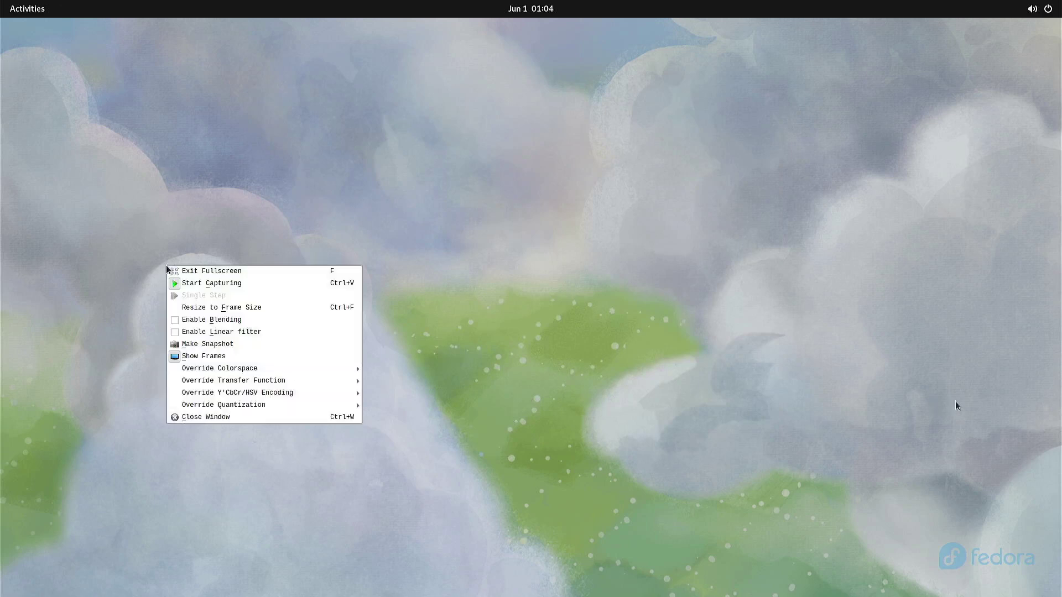
left_click(266, 418)
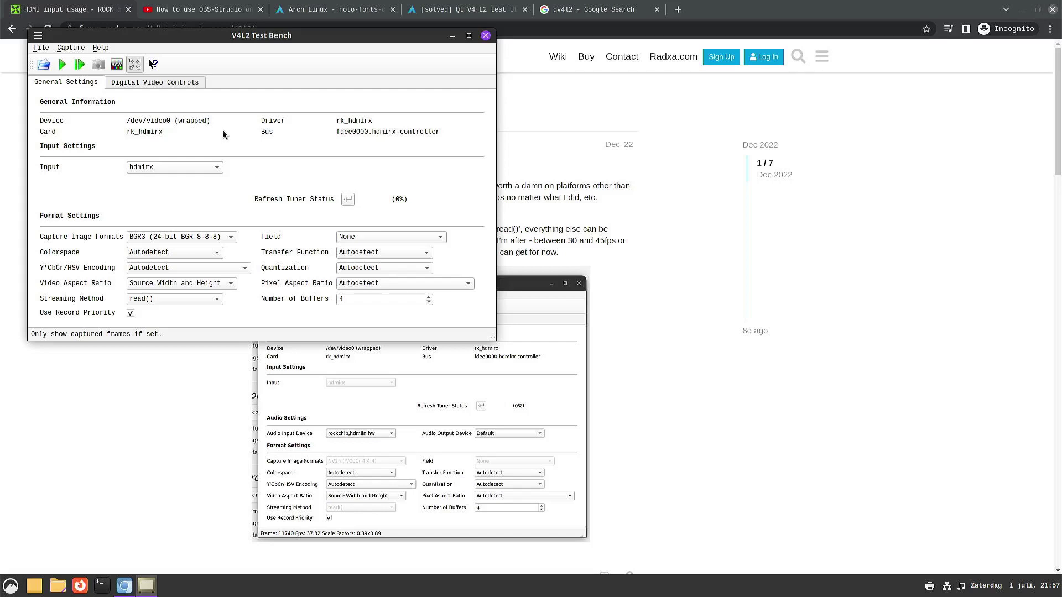
left_click(485, 35)
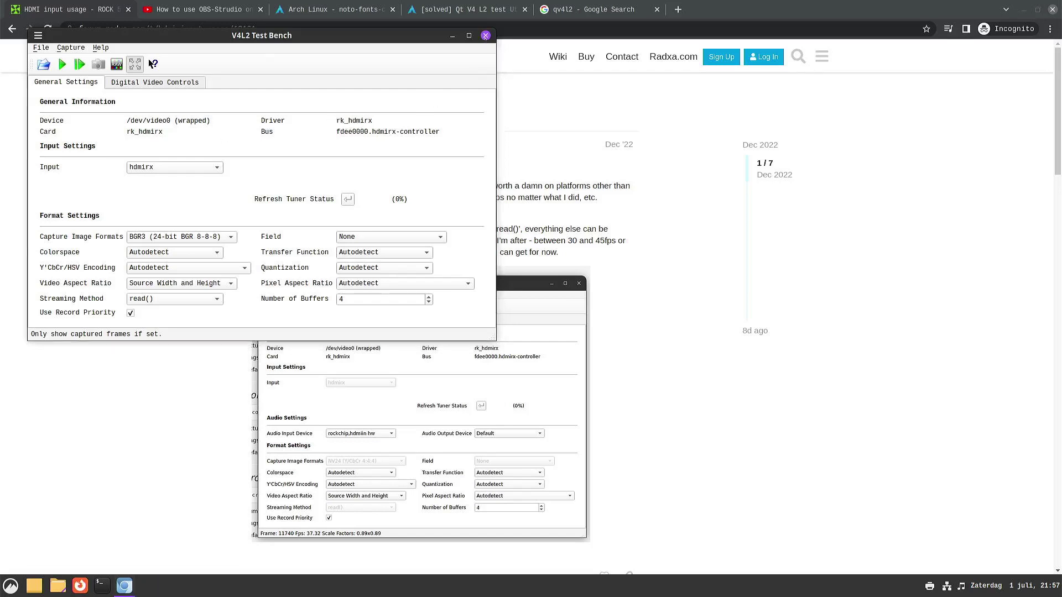
Close the HDMI input usage forum tab to reveal the OBS-Studio video's description.
left_click(128, 9)
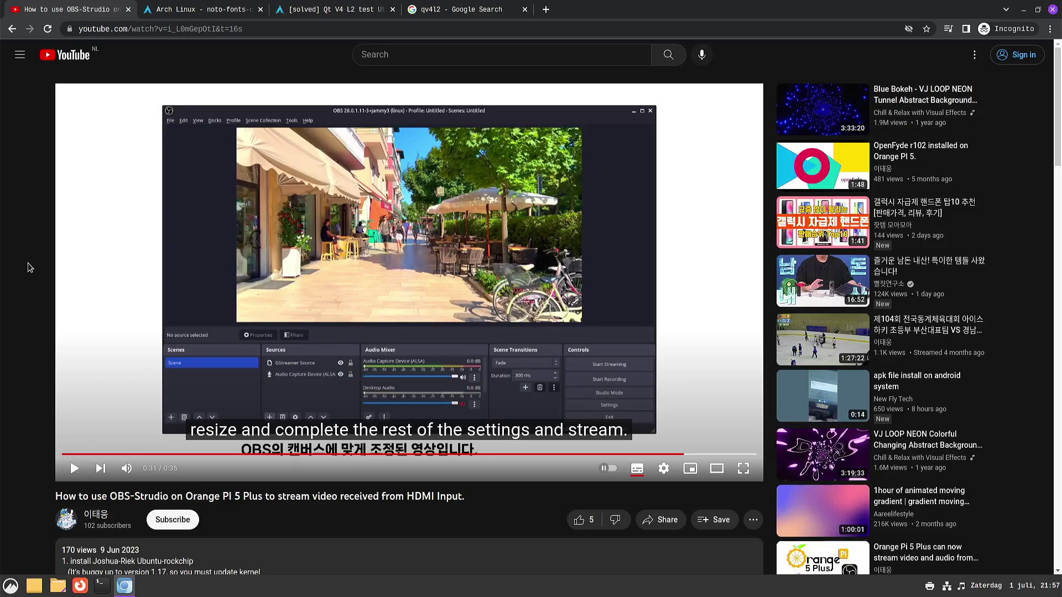
scroll(30, 285, "down", 3)
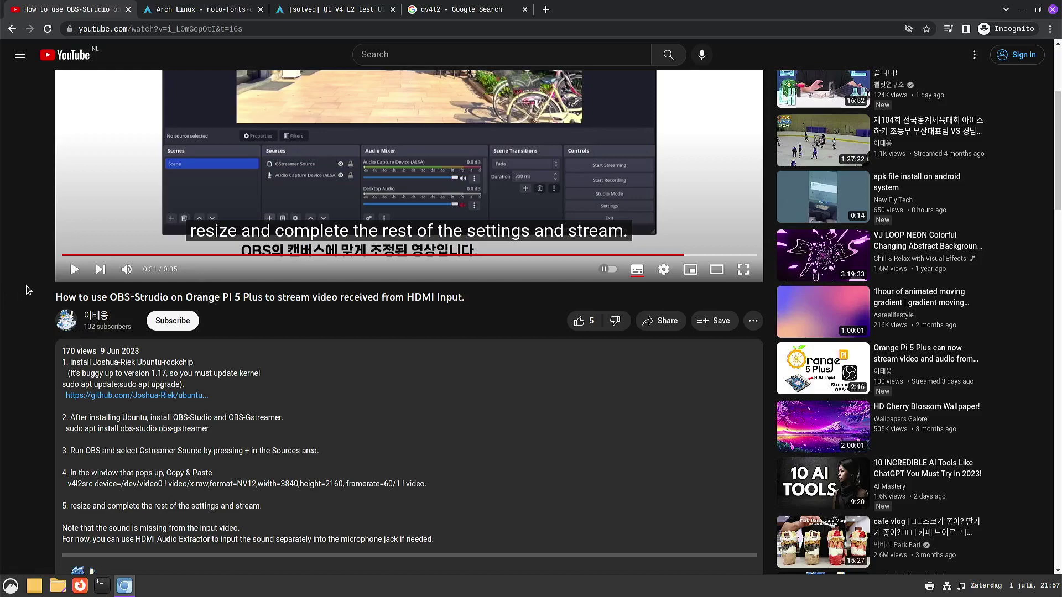
scroll(27, 293, "up", 3)
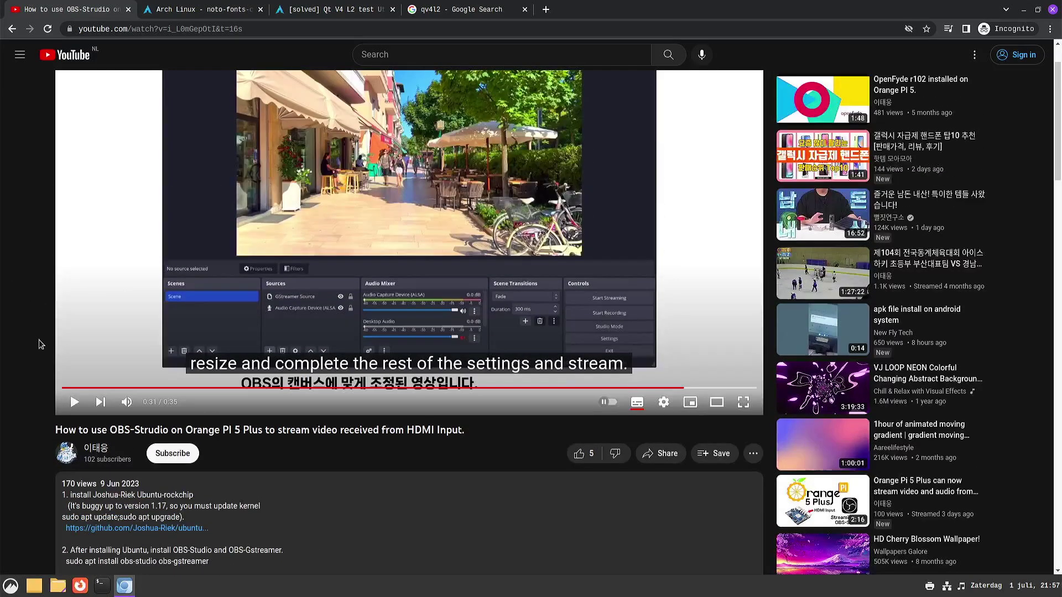
scroll(87, 346, "down", 4)
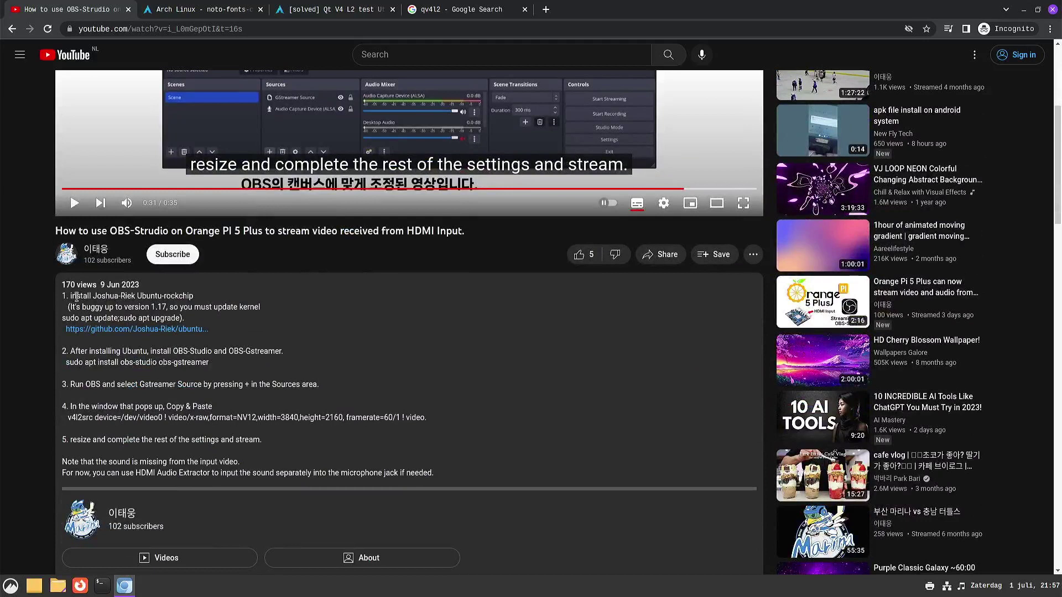
Highlight the Joshua-Riek Ubuntu-rockchip install step and the kernel-update note in the description.
left_click_drag(93, 295, 132, 294)
left_click_drag(180, 293, 202, 298)
left_click_drag(188, 305, 268, 314)
scroll(32, 329, "up", 5)
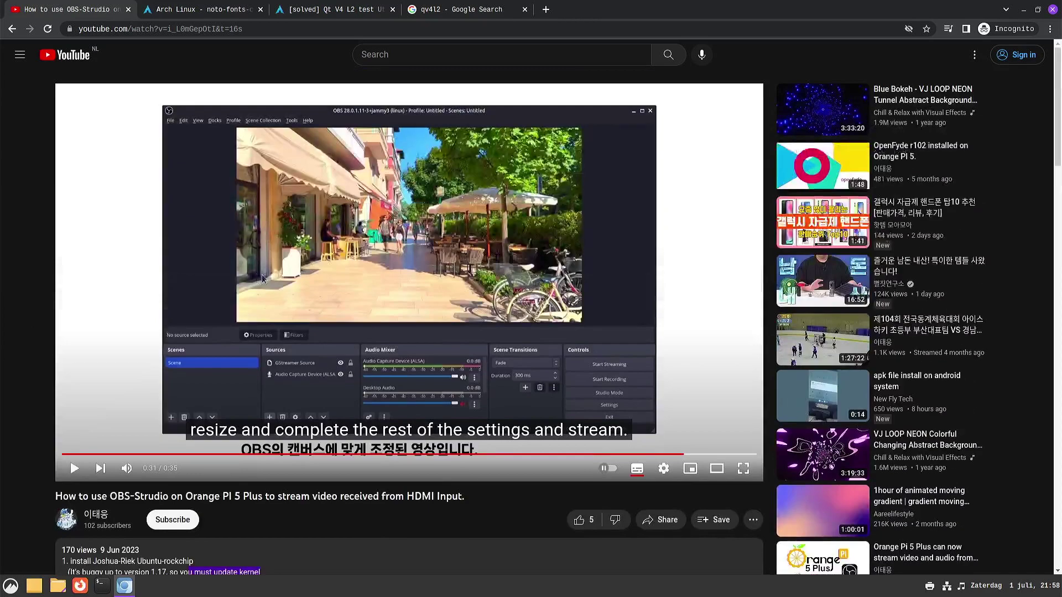
Highlight the step-4 v4l2src pipeline in the description, then close the YouTube tab.
scroll(25, 414, "down", 6)
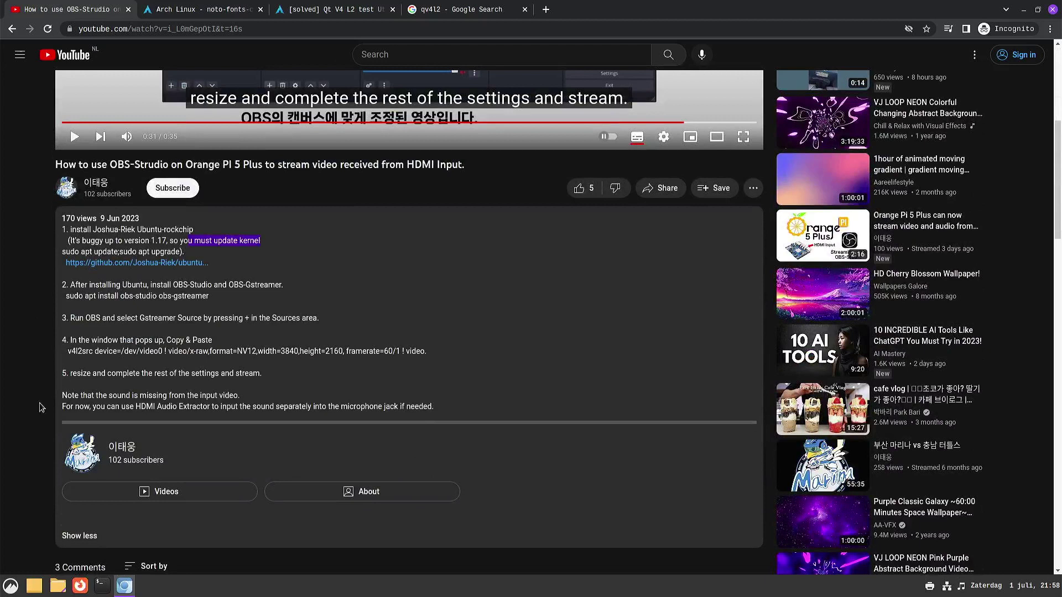
left_click_drag(67, 351, 452, 357)
scroll(3, 222, "up", 6)
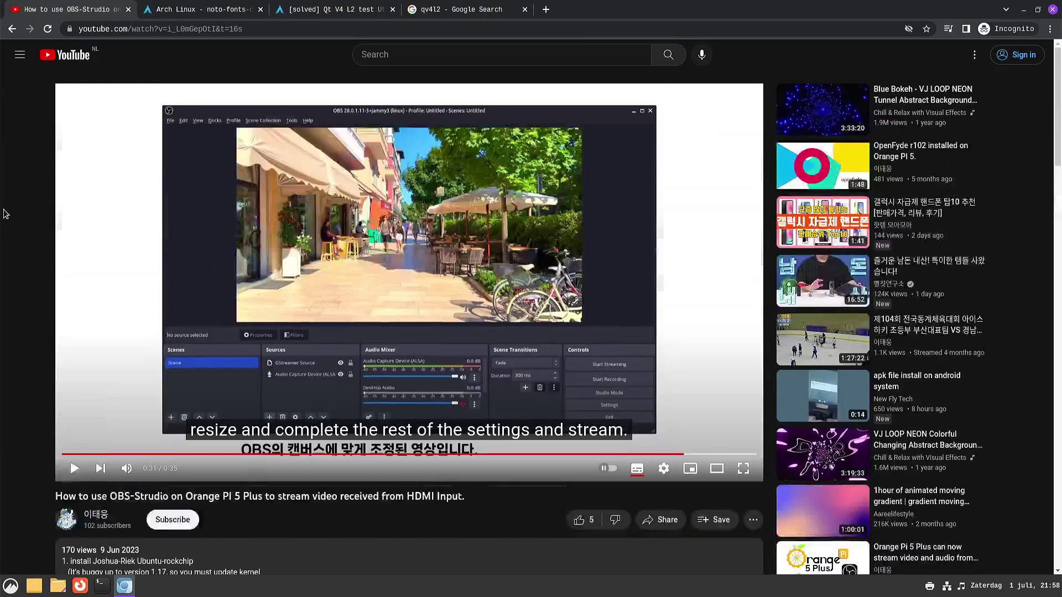
scroll(51, 291, "down", 3)
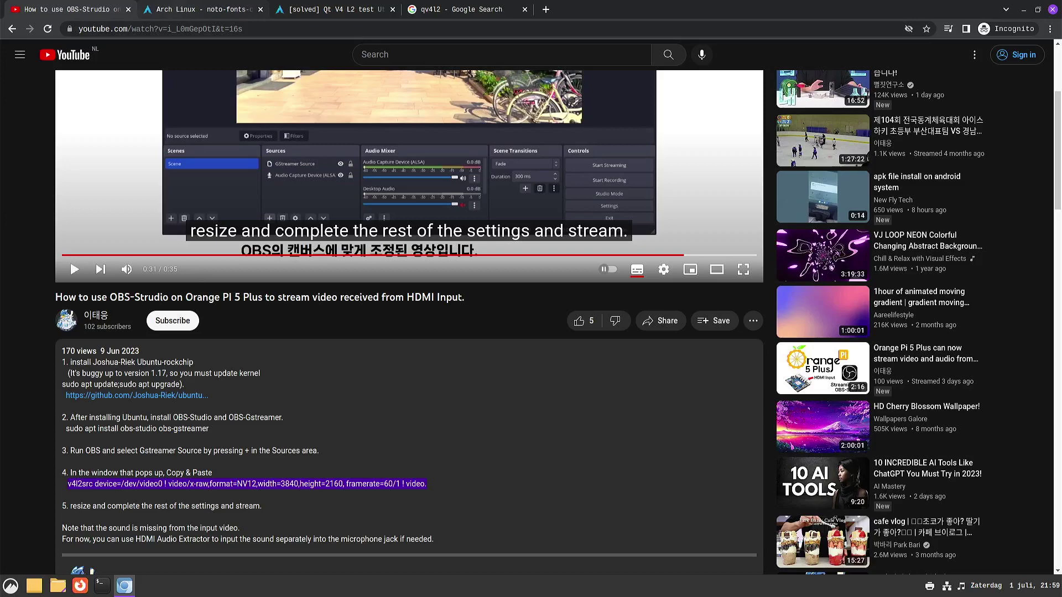
left_click(128, 9)
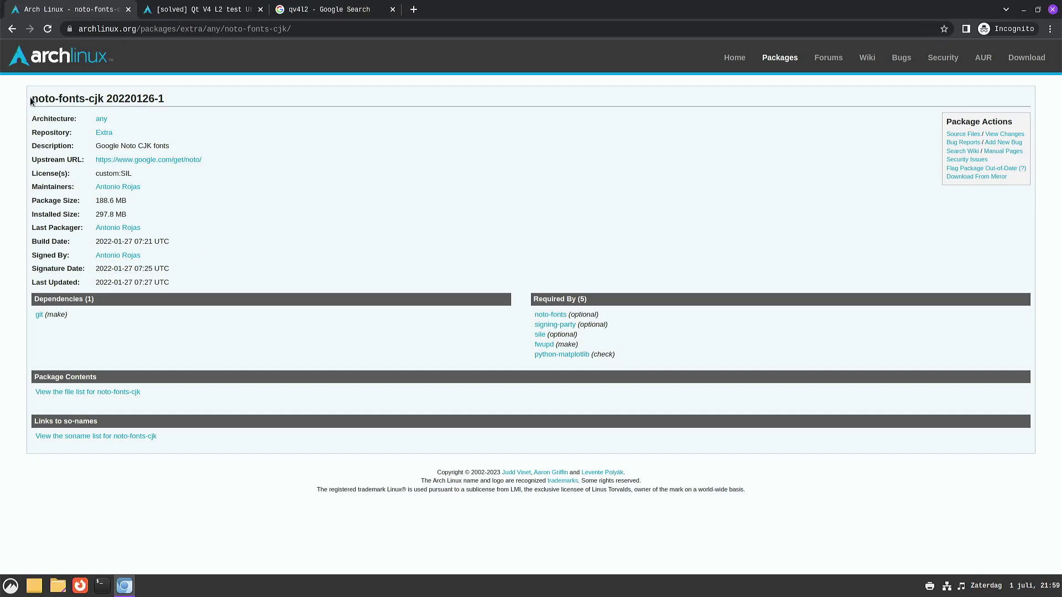
Highlight the noto-fonts-cjk package name on the Arch Linux packages page.
left_click_drag(32, 99, 104, 101)
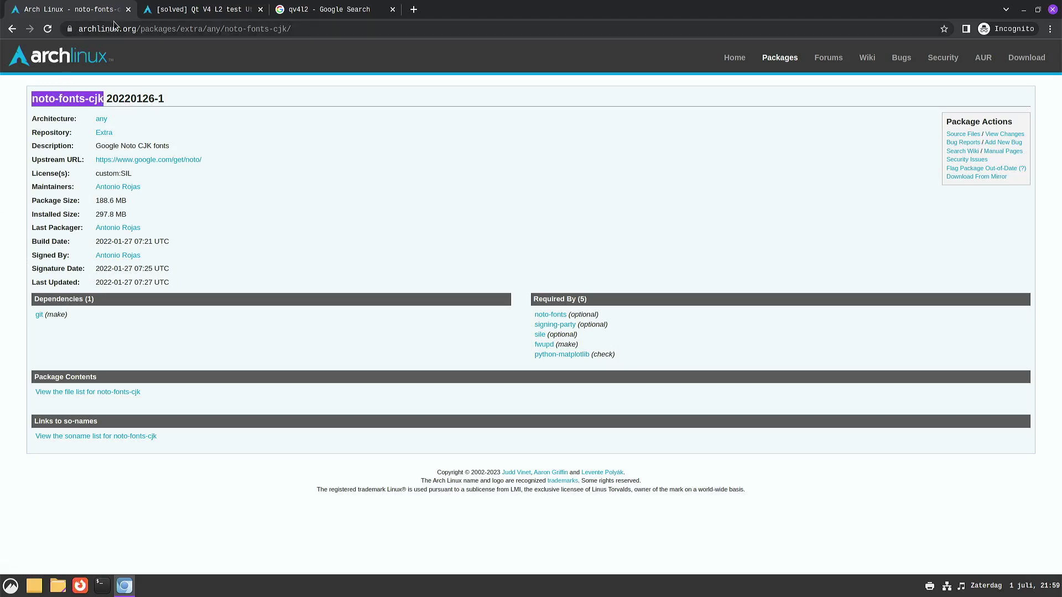
Close the noto-fonts-cjk package tab to bring up the Arch Linux 32 qv4l2 thread.
left_click(129, 9)
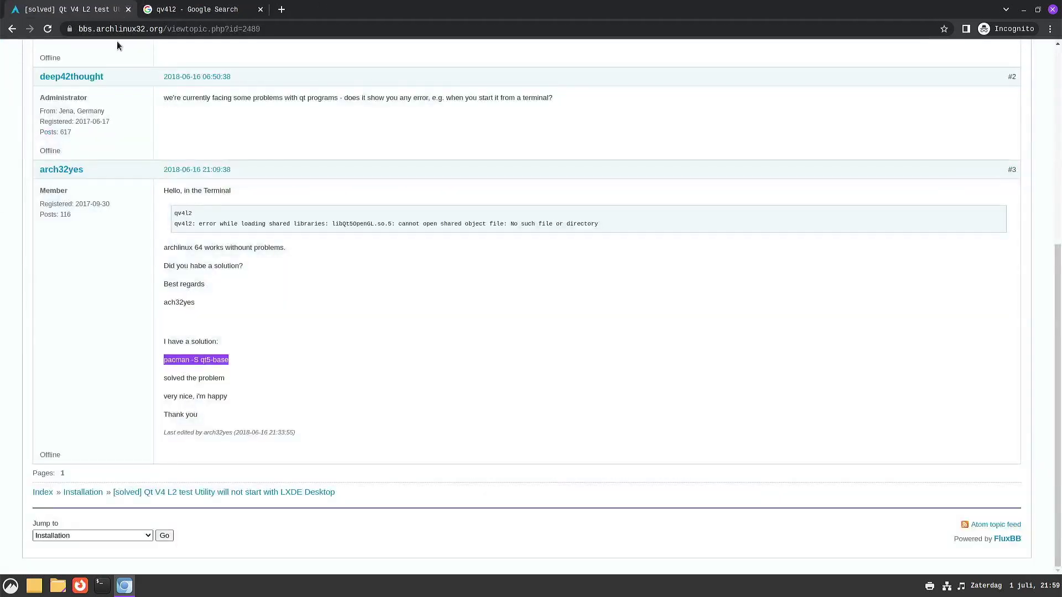
left_click(388, 311)
scroll(371, 302, "up", 3)
scroll(372, 305, "up", 2)
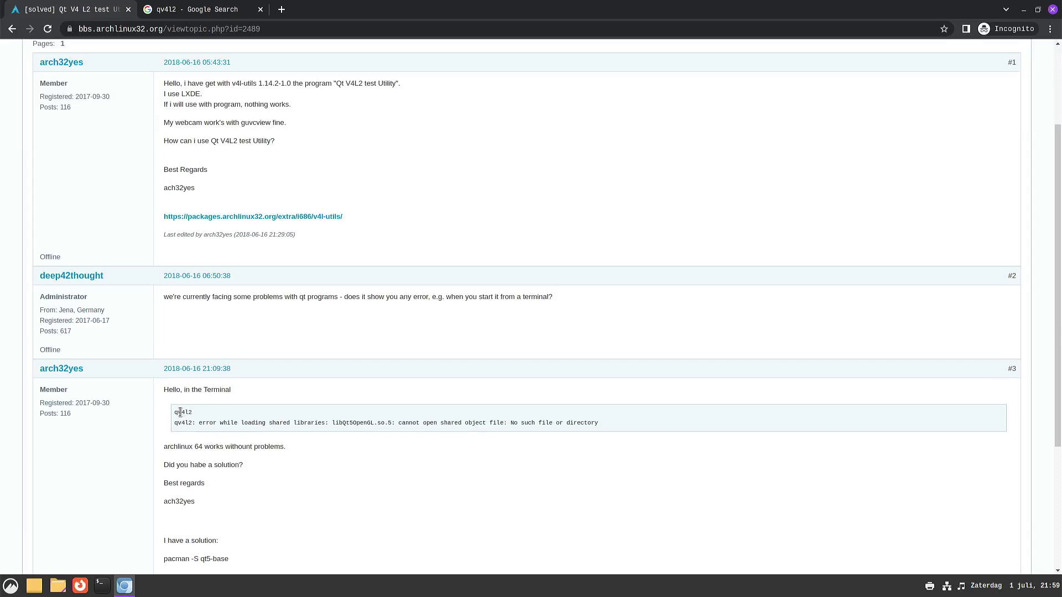
Highlight the qv4l2 command, its shared library error, and the pacman -S qt5-base fix.
left_click_drag(175, 412, 201, 414)
left_click_drag(176, 422, 612, 426)
left_click(480, 467)
scroll(279, 459, "down", 4)
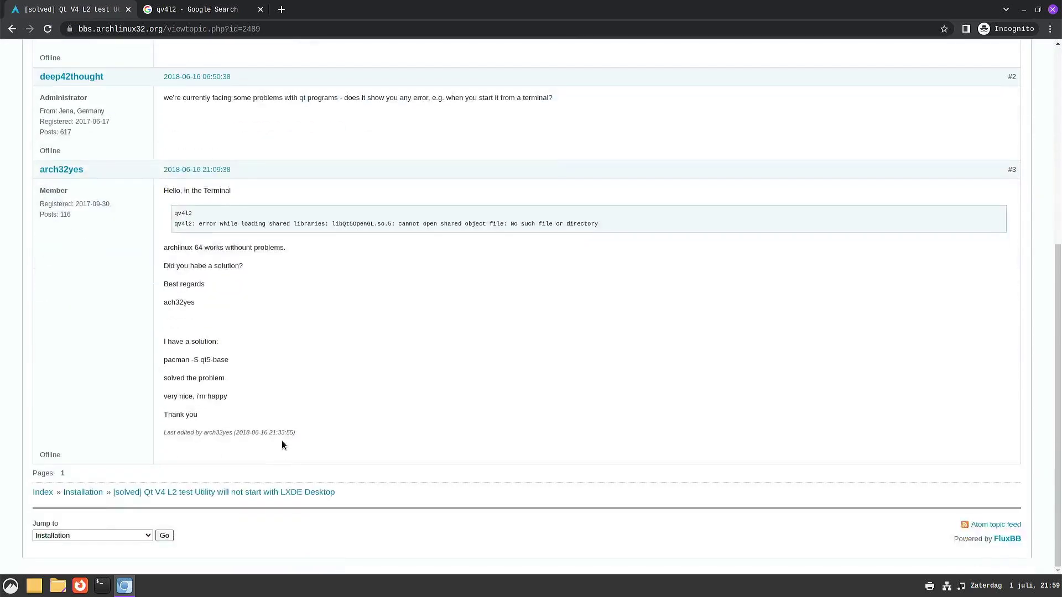
left_click_drag(230, 361, 160, 361)
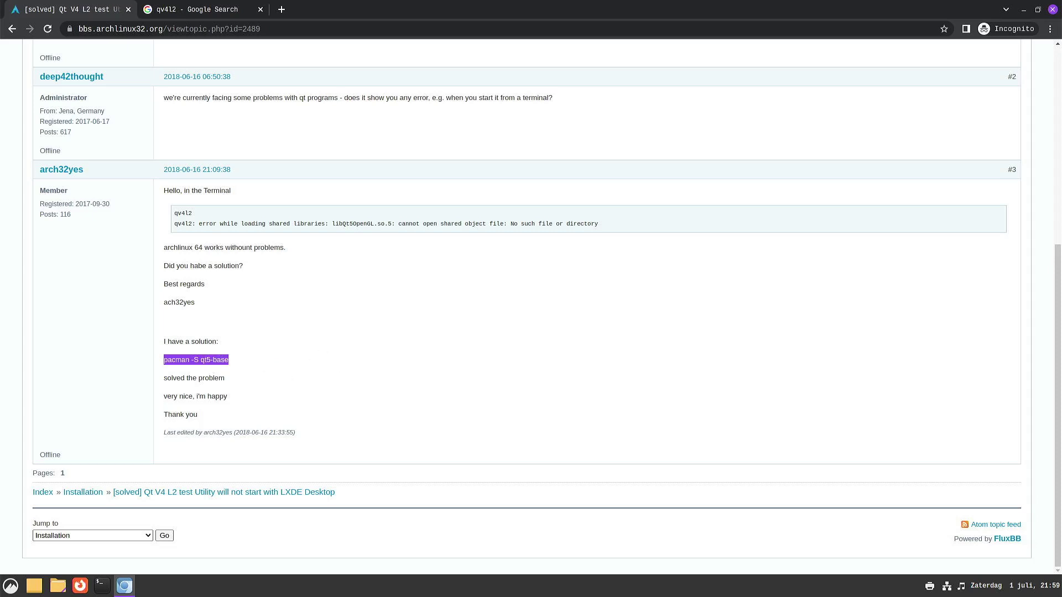
scroll(265, 343, "up", 6)
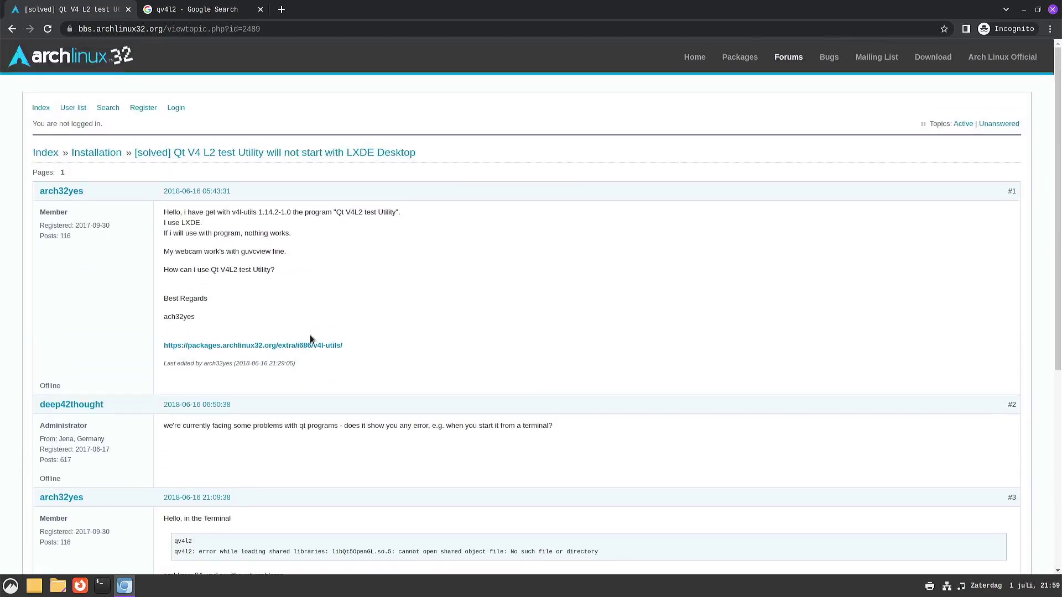